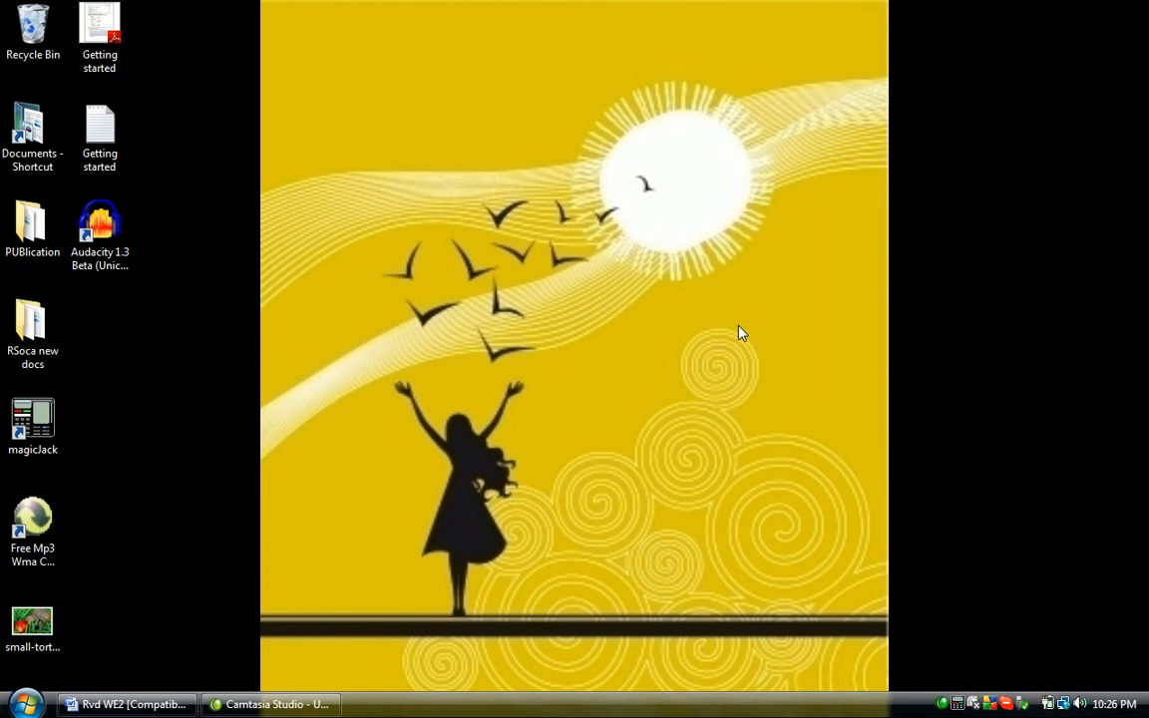
Launch Audacity and dismiss its welcome message
mouse_move(783, 5)
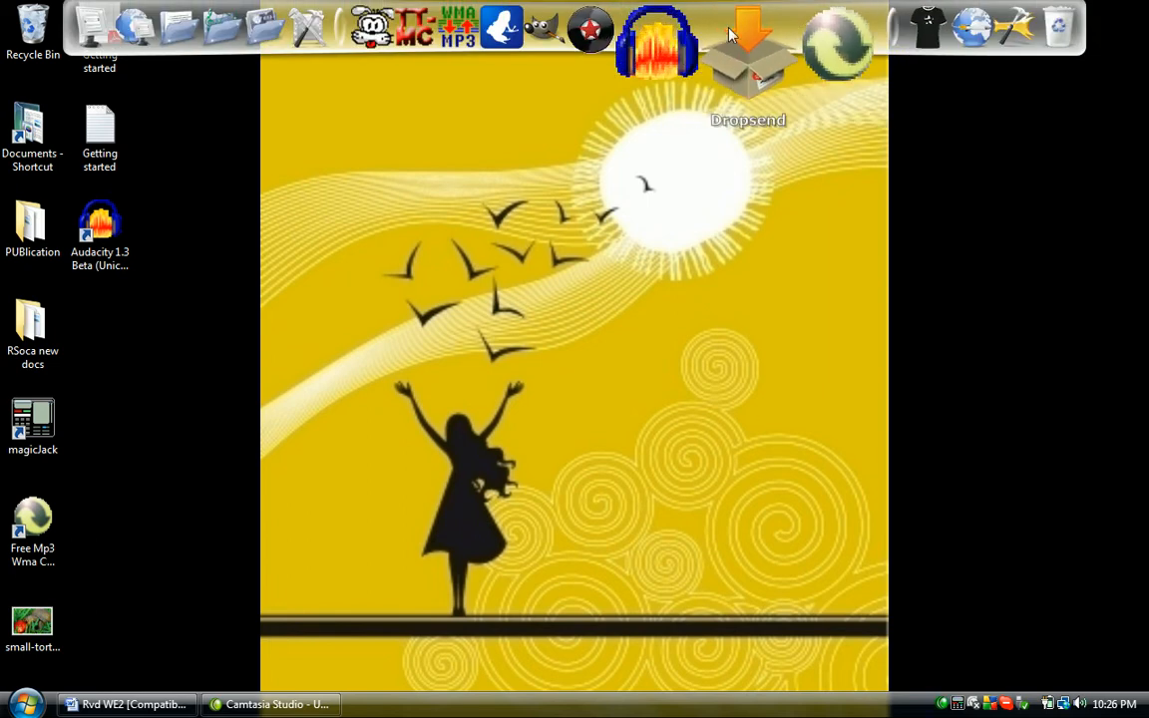
left_click(713, 39)
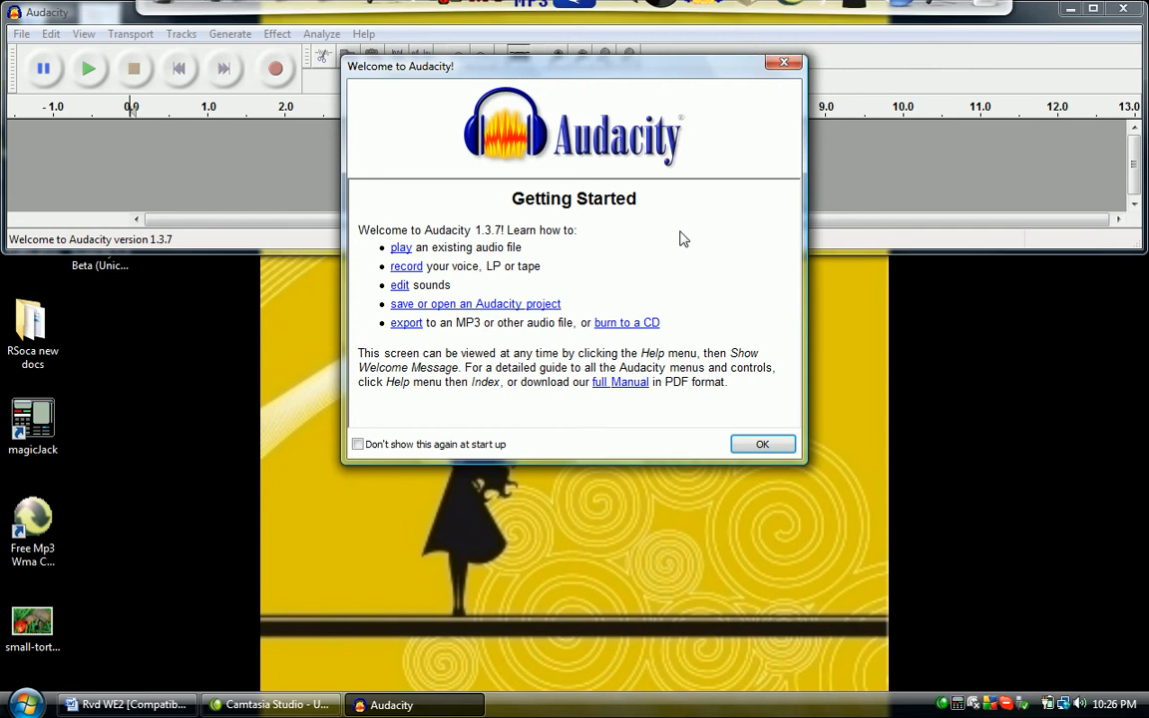
left_click(784, 63)
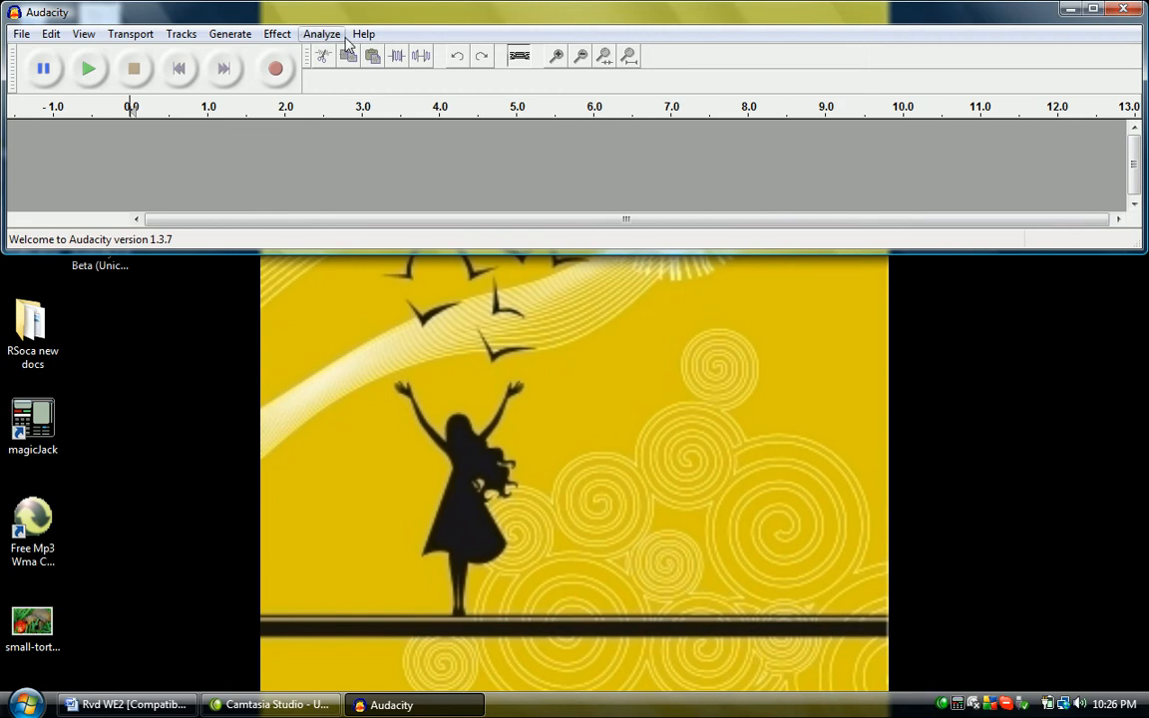
Open the audio file 5Butts-mal from the sound_files folder and enlarge the window until the whole track height fits
left_click(20, 33)
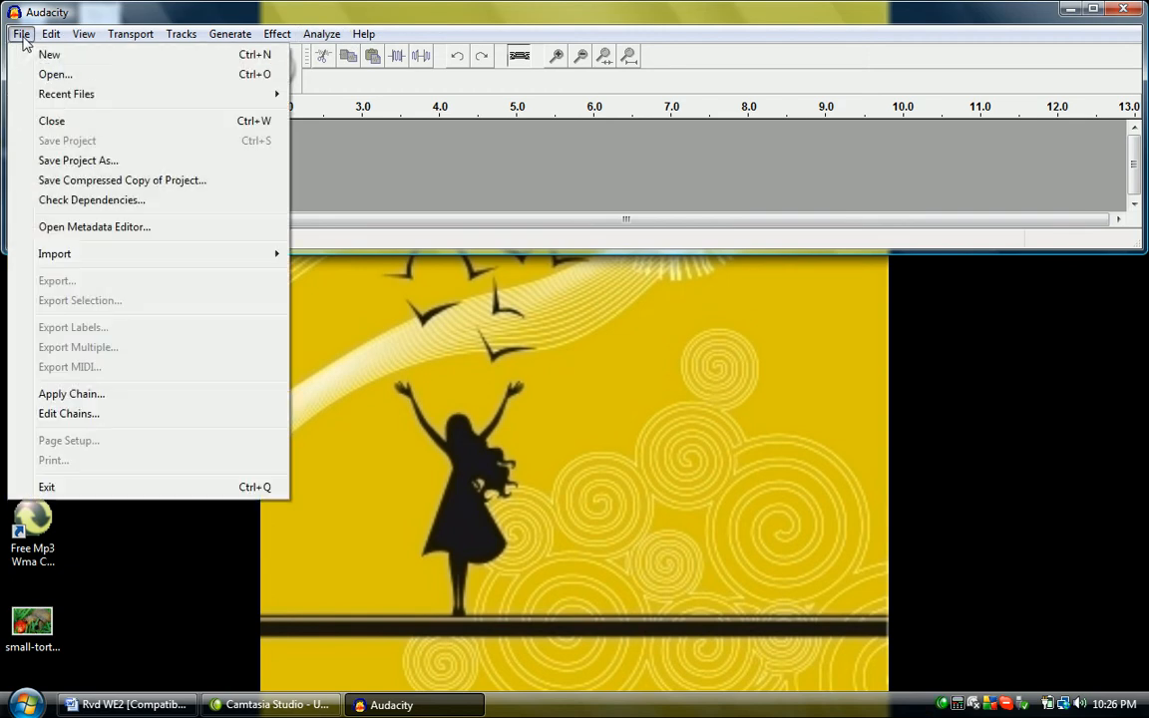
left_click(42, 77)
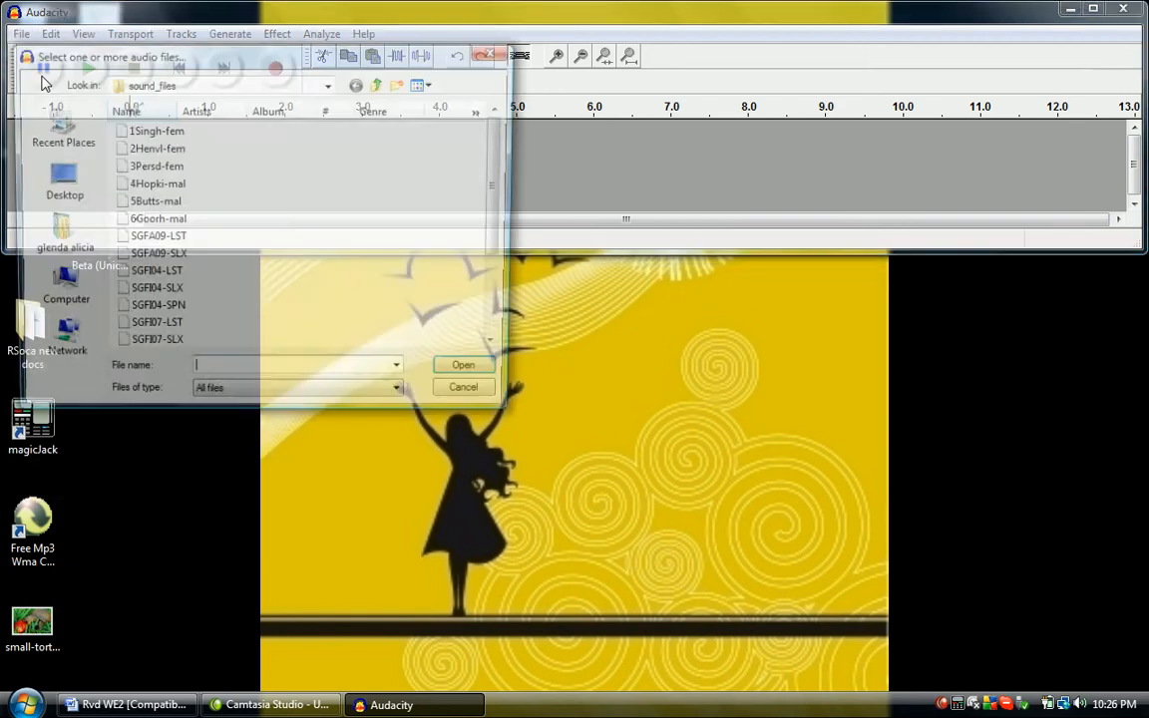
left_click(149, 202)
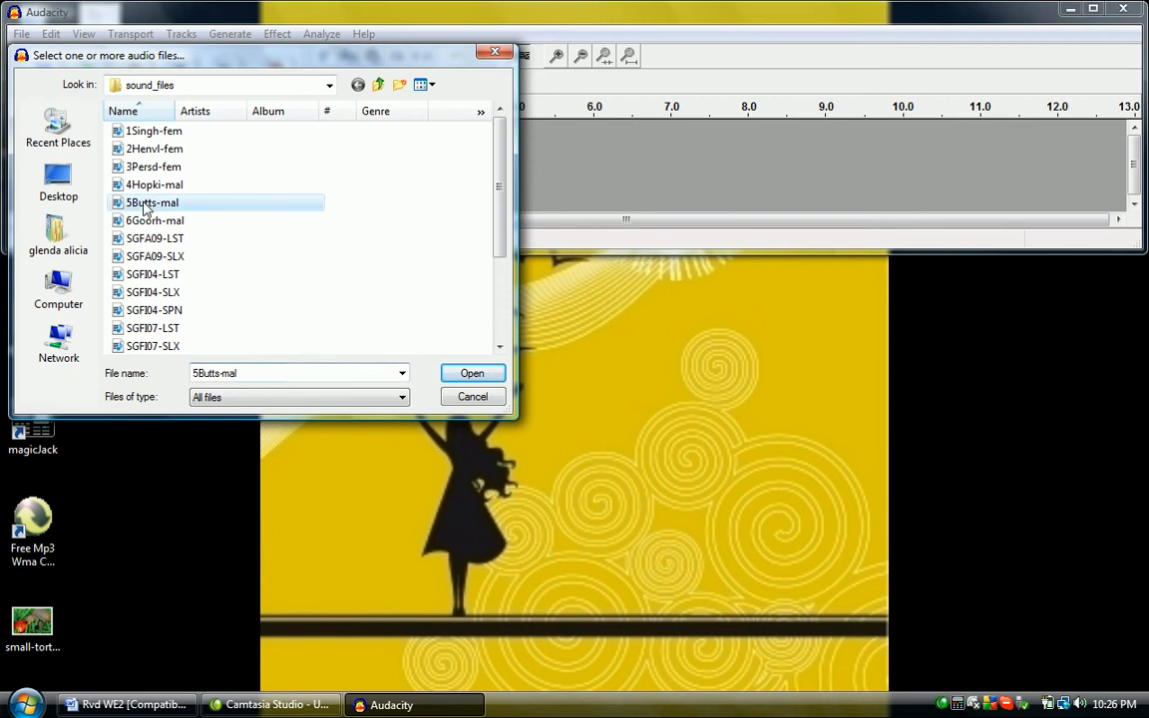
left_click(492, 382)
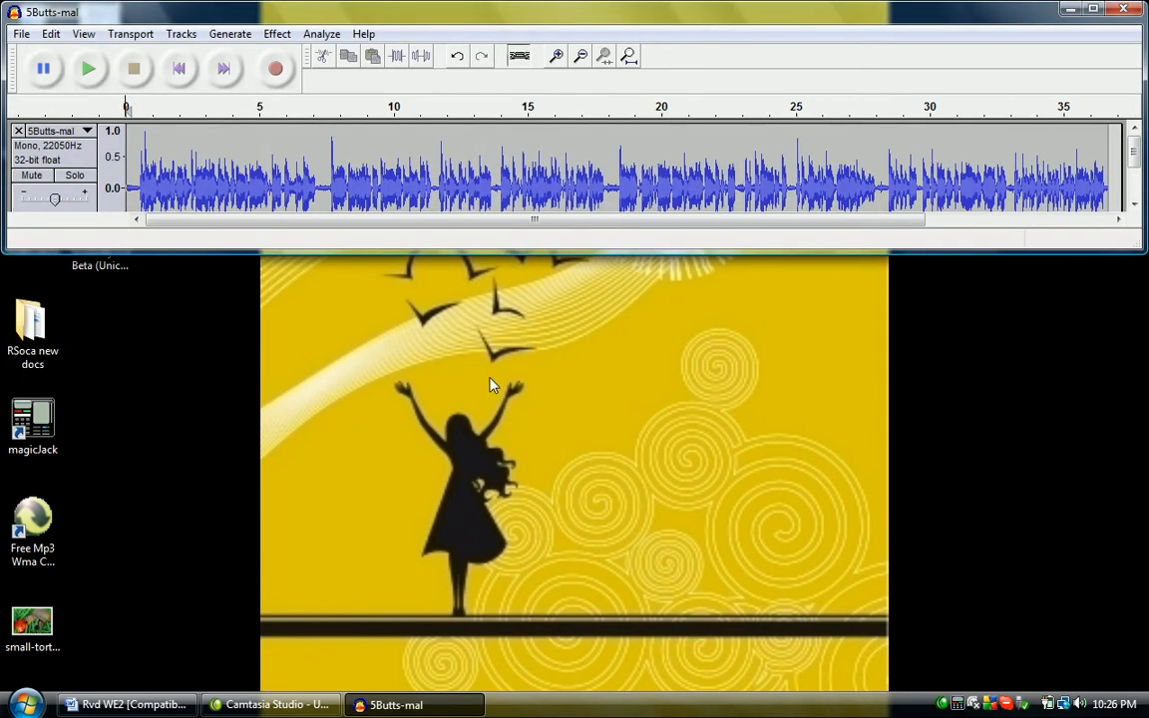
left_click_drag(603, 252, 603, 316)
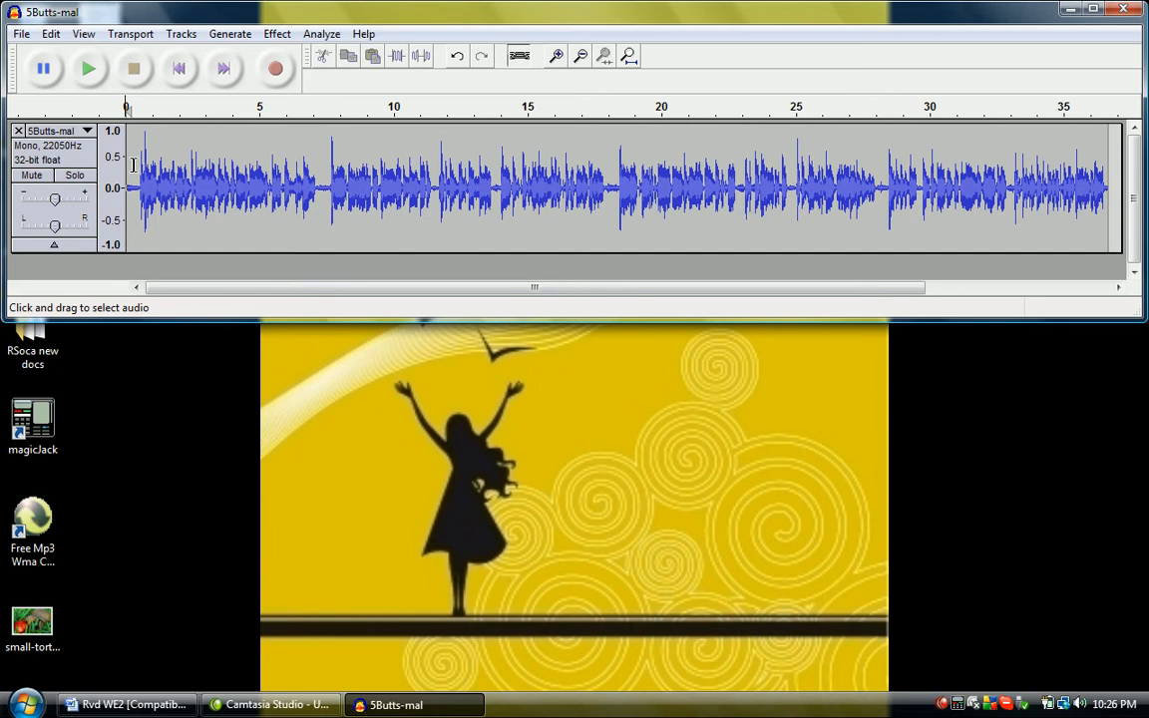
Select the audio from about 0.3 to 3 seconds and play the selection
left_click_drag(134, 174, 205, 176)
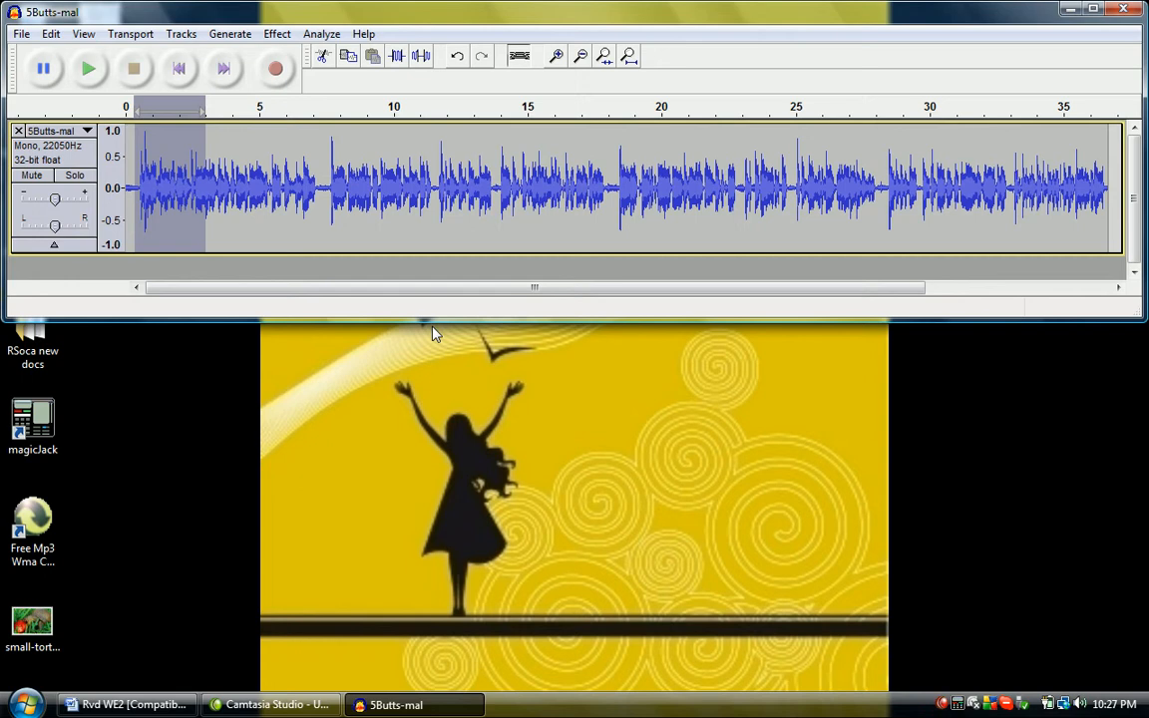
key("space")
key("space")
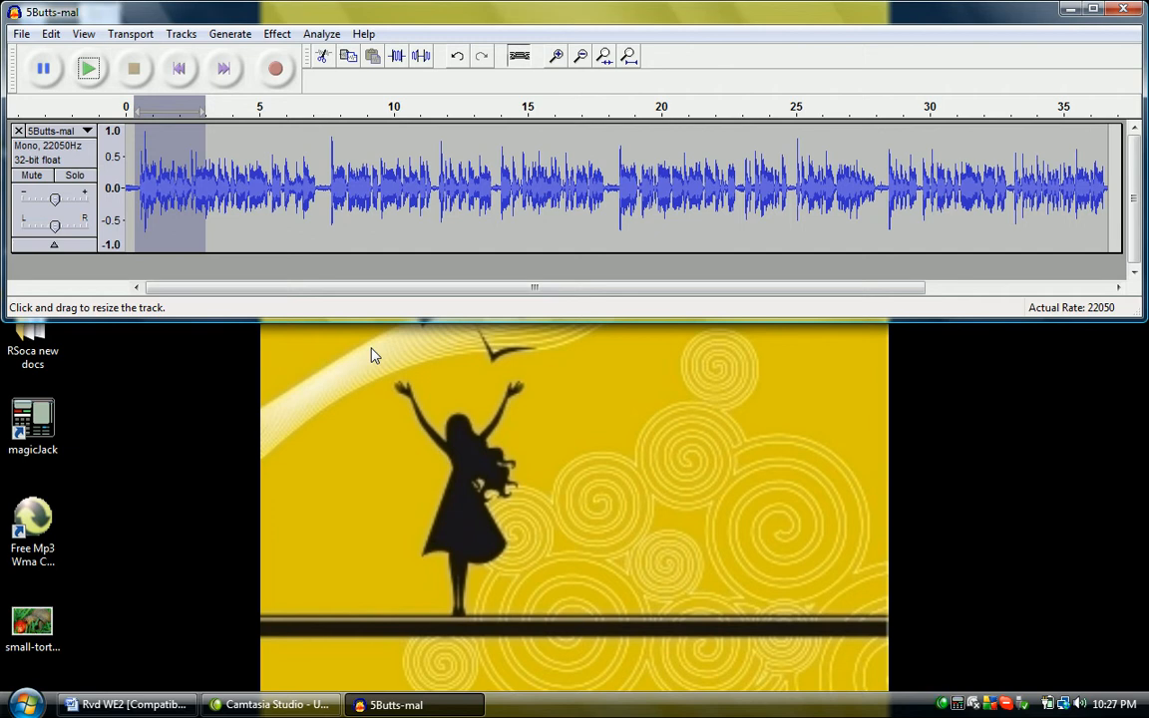
left_click(89, 70, "shift")
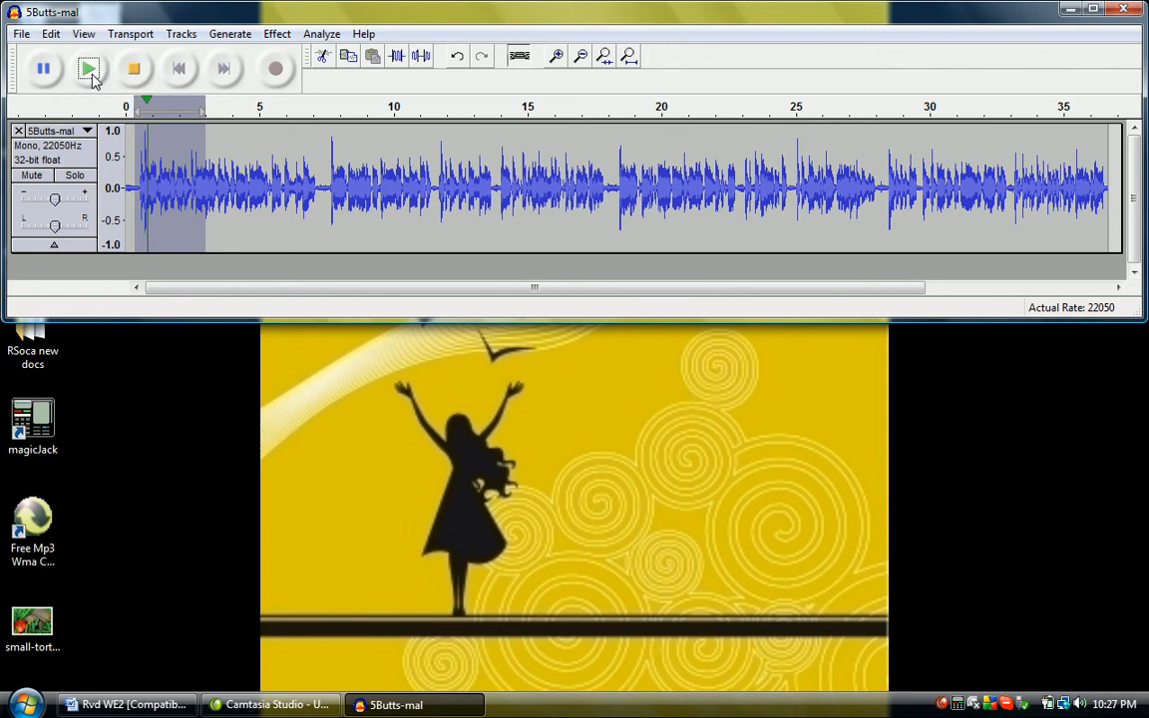
left_click(90, 70)
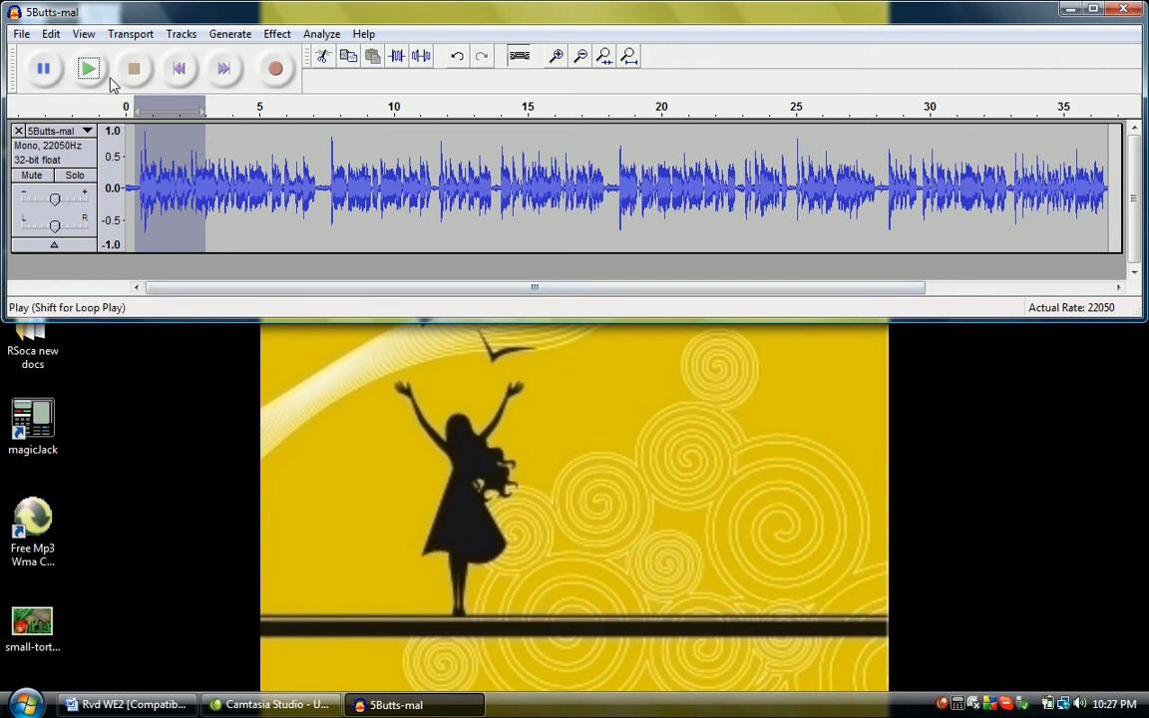
Select the audio from about 0.9 to 3.7 seconds, play it as a loop, and clear the selection
left_click_drag(152, 185, 225, 183)
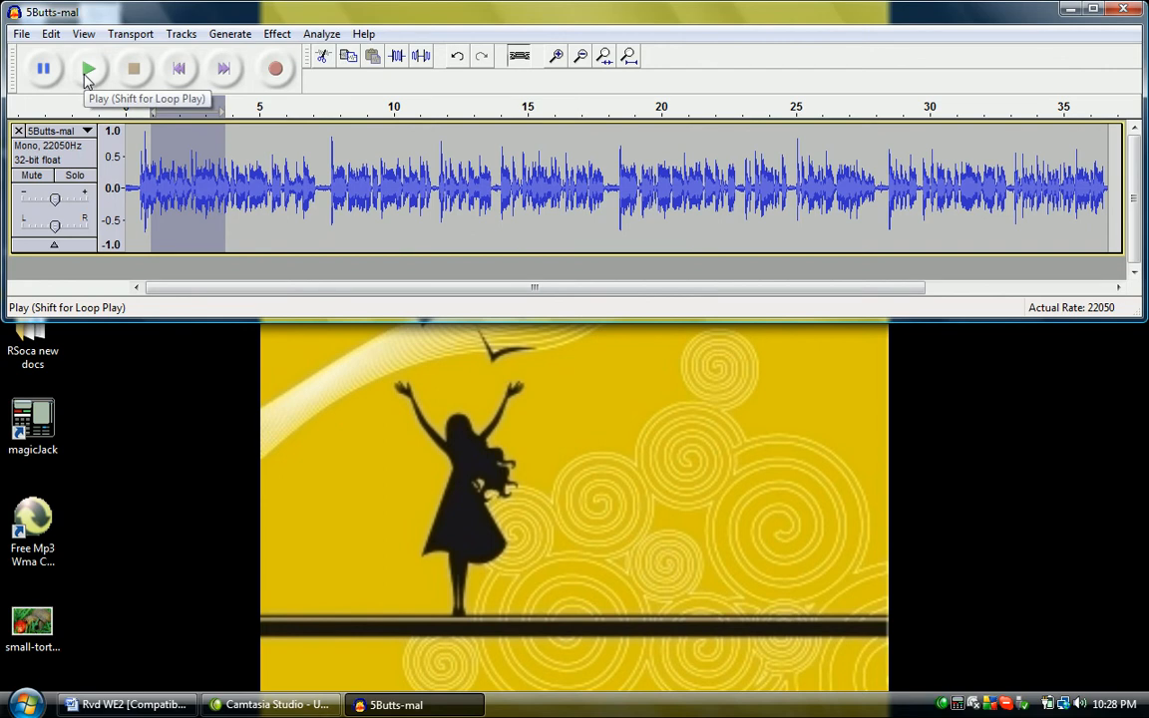
key("shift")
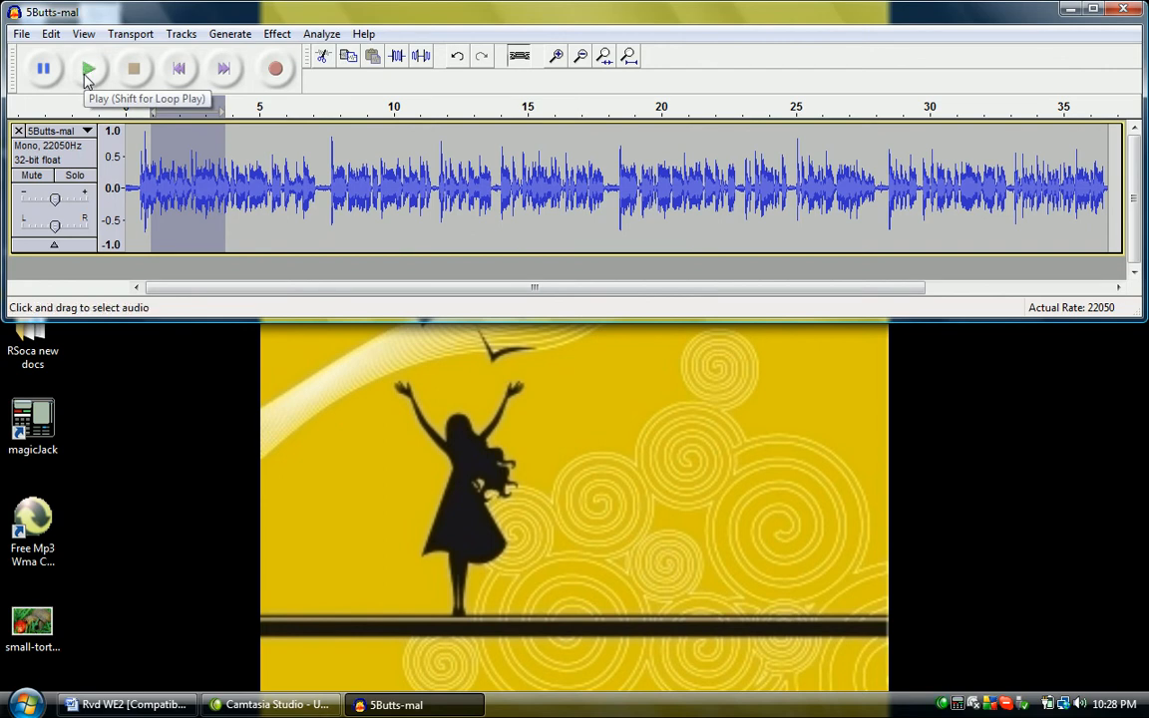
key("shift")
left_click(86, 77, "shift")
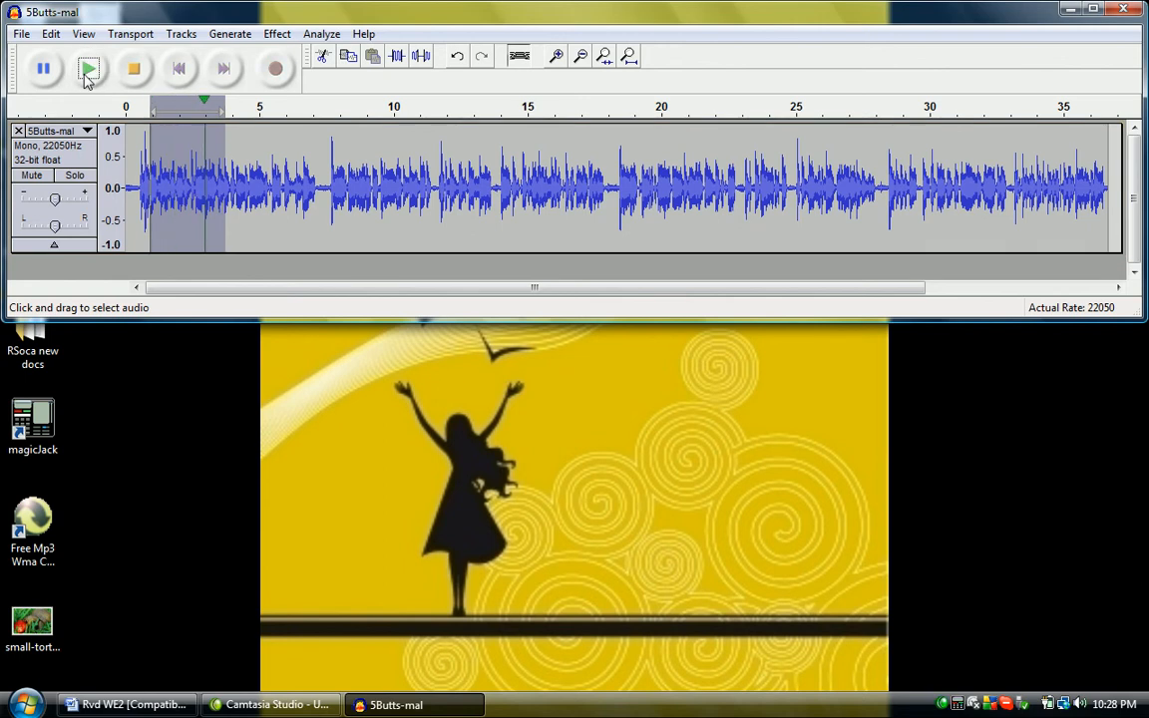
left_click(87, 78)
left_click(245, 199)
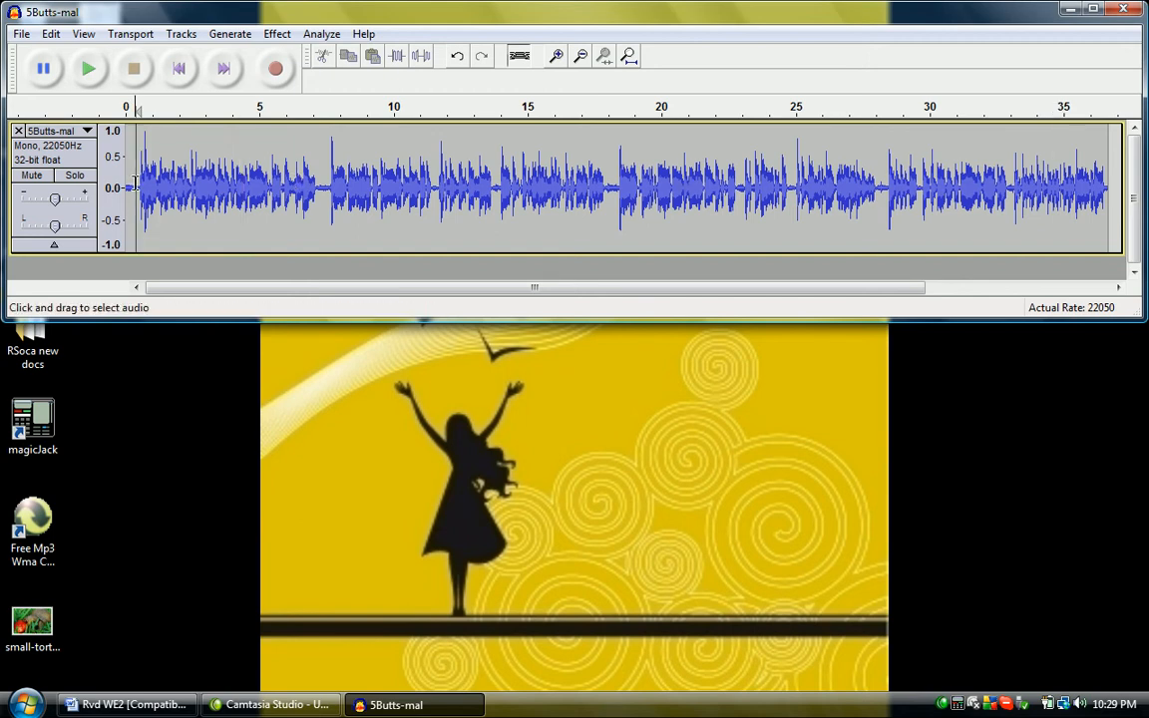
Select the audio from about 0.4 to 2.8 seconds and fit the selection to the window width
left_click_drag(137, 189, 199, 190)
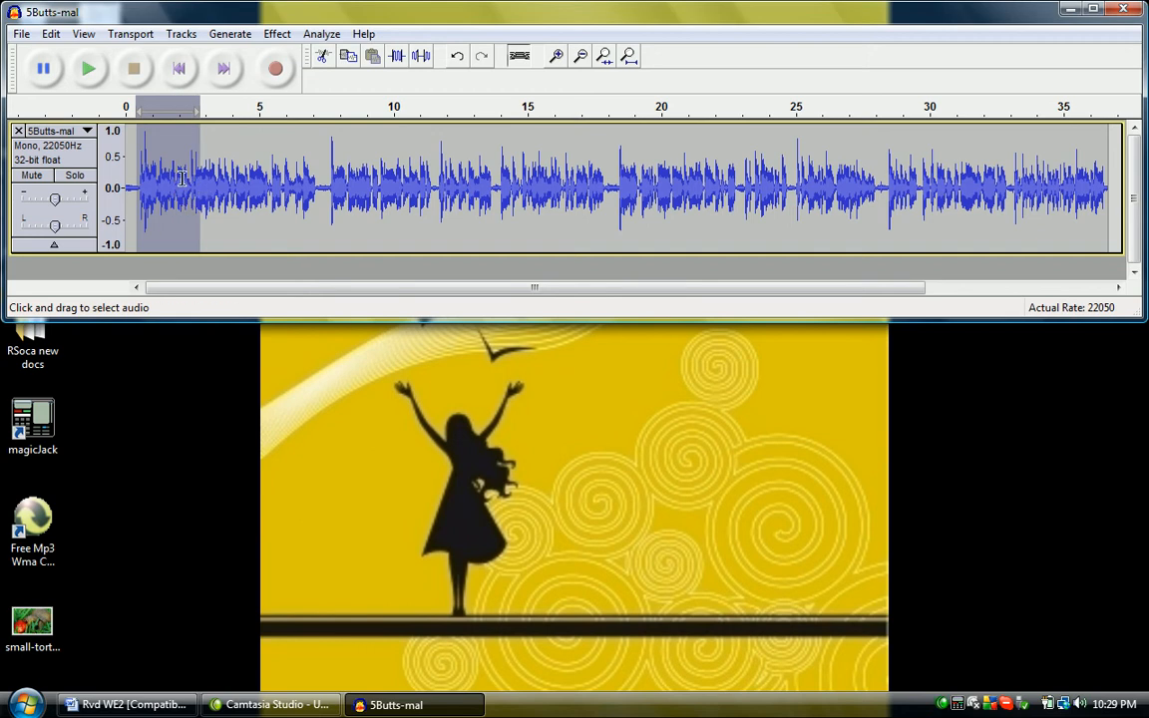
left_click(556, 57)
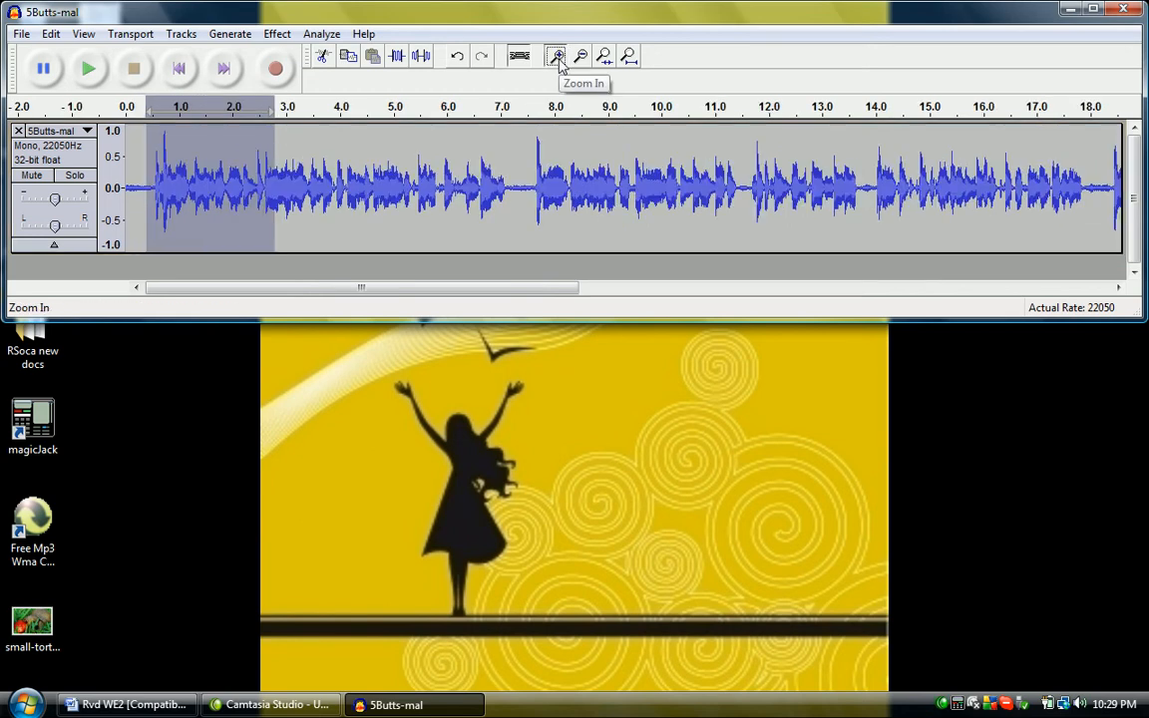
left_click(556, 57)
left_click(555, 57)
left_click(629, 56)
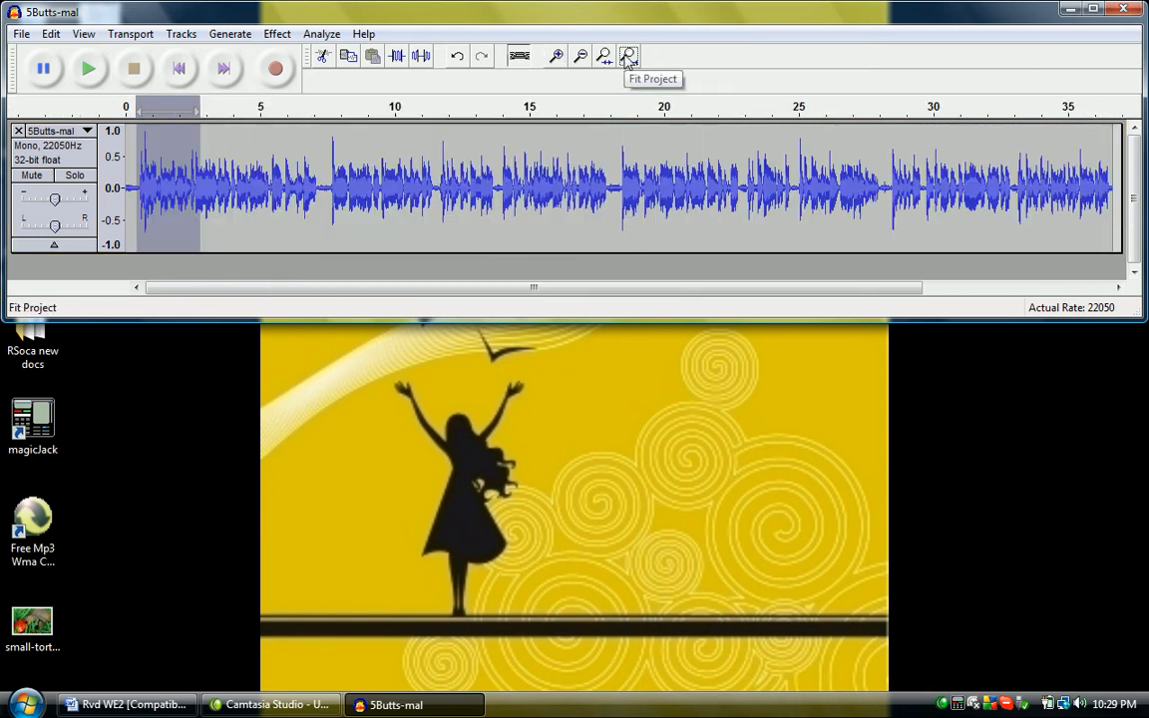
left_click(604, 57)
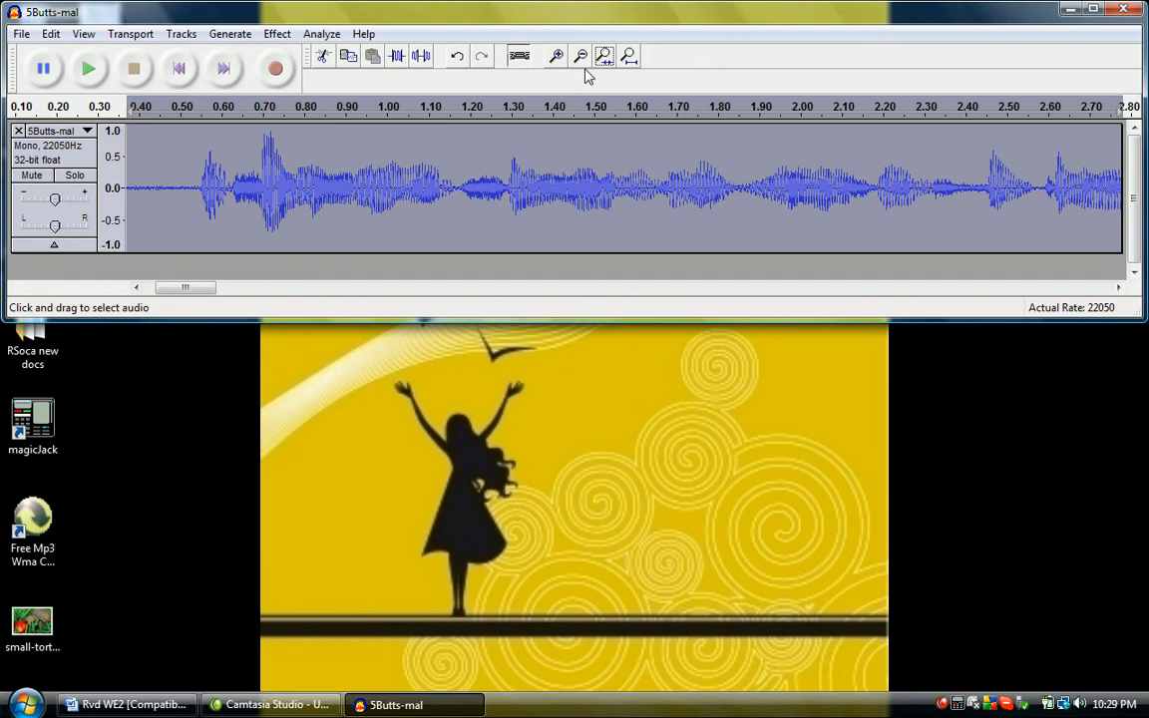
Amplify the audio from about 0.89 to 1.15 seconds by 7.5 dB
left_click(348, 169)
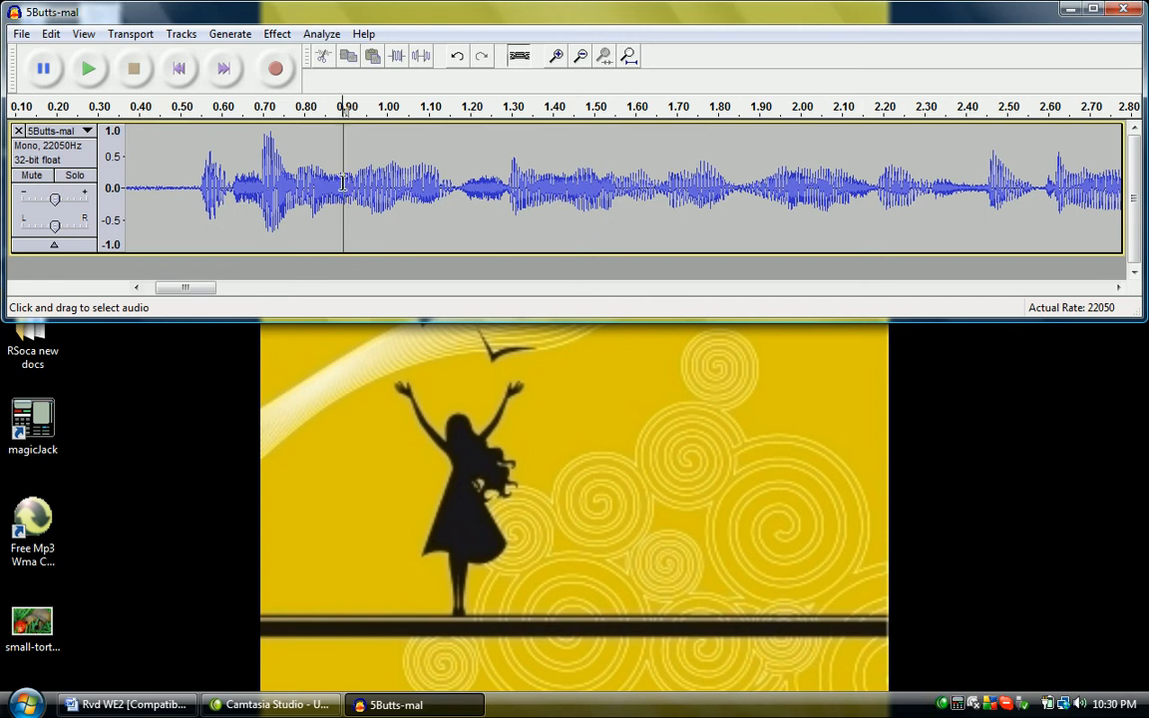
left_click_drag(344, 184, 451, 196)
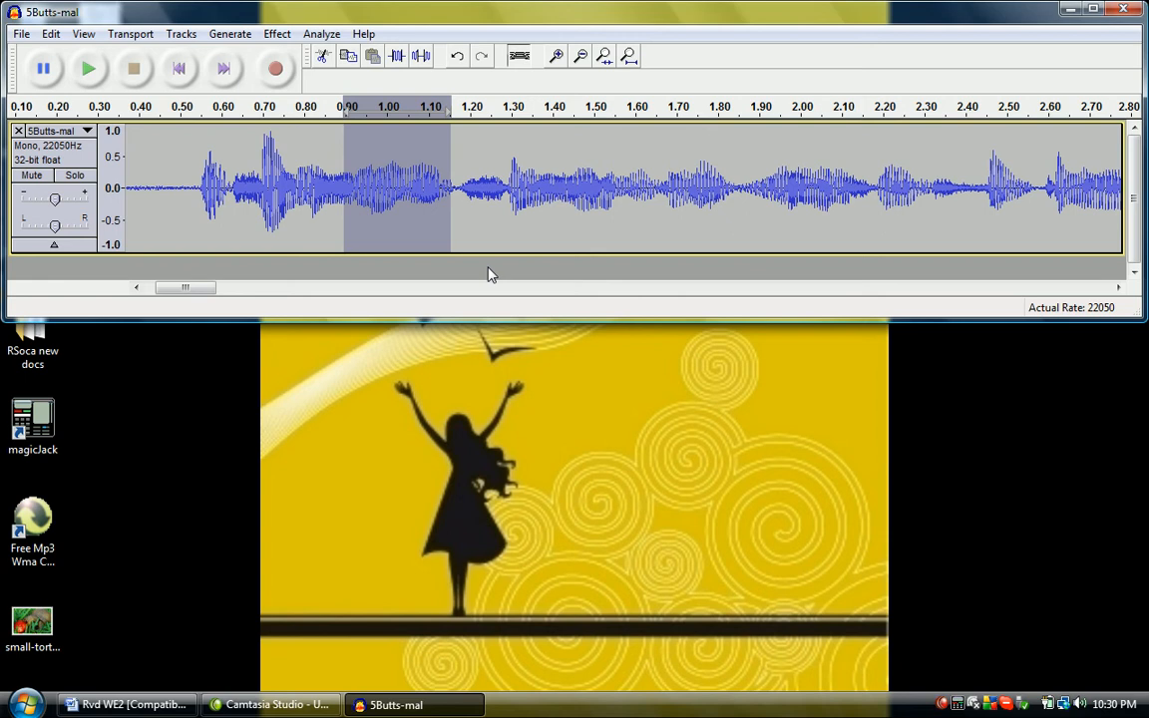
left_click(277, 33)
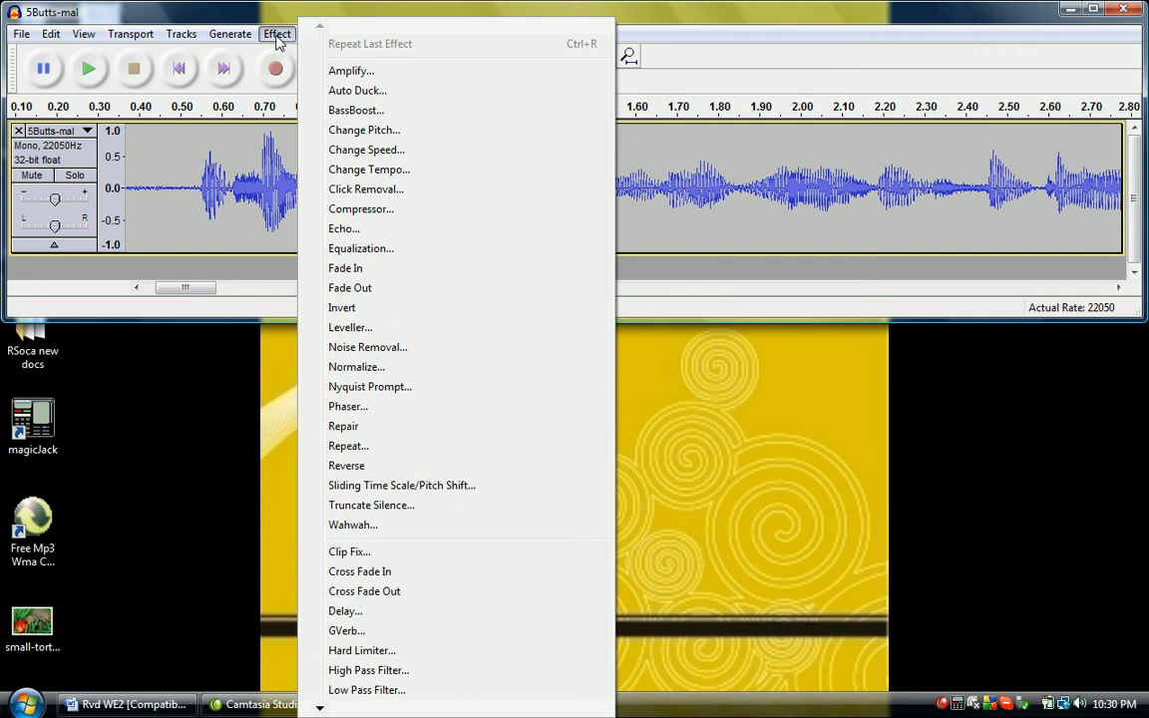
left_click(349, 71)
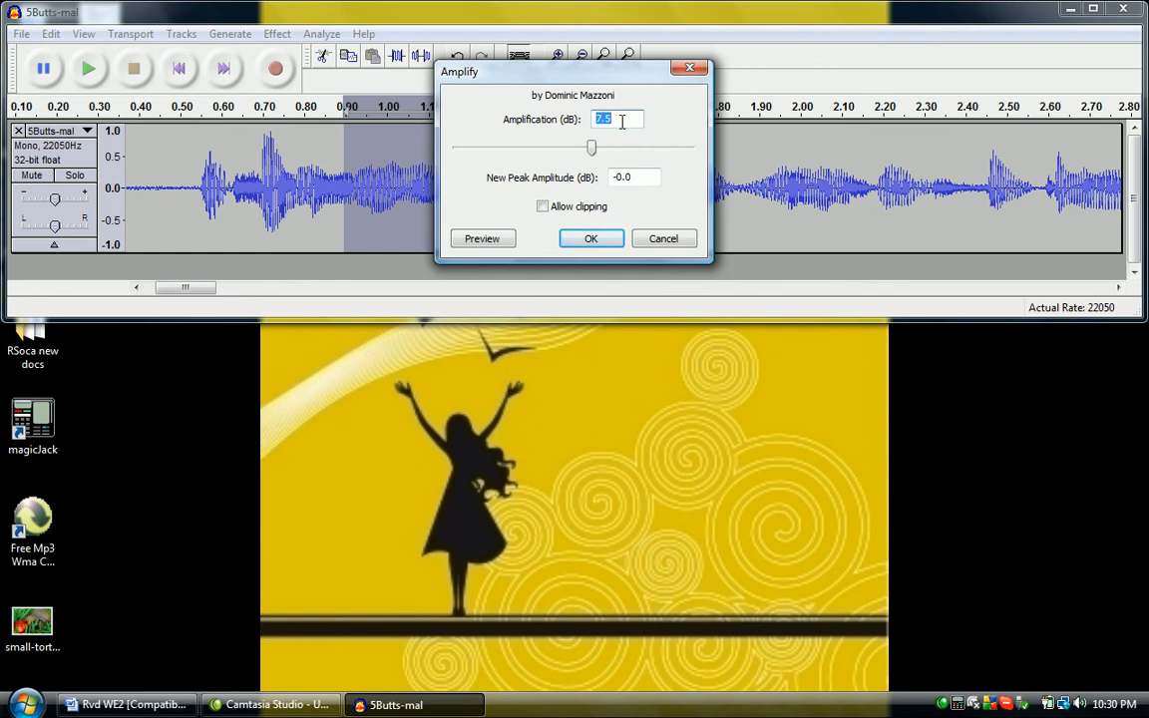
left_click(592, 239)
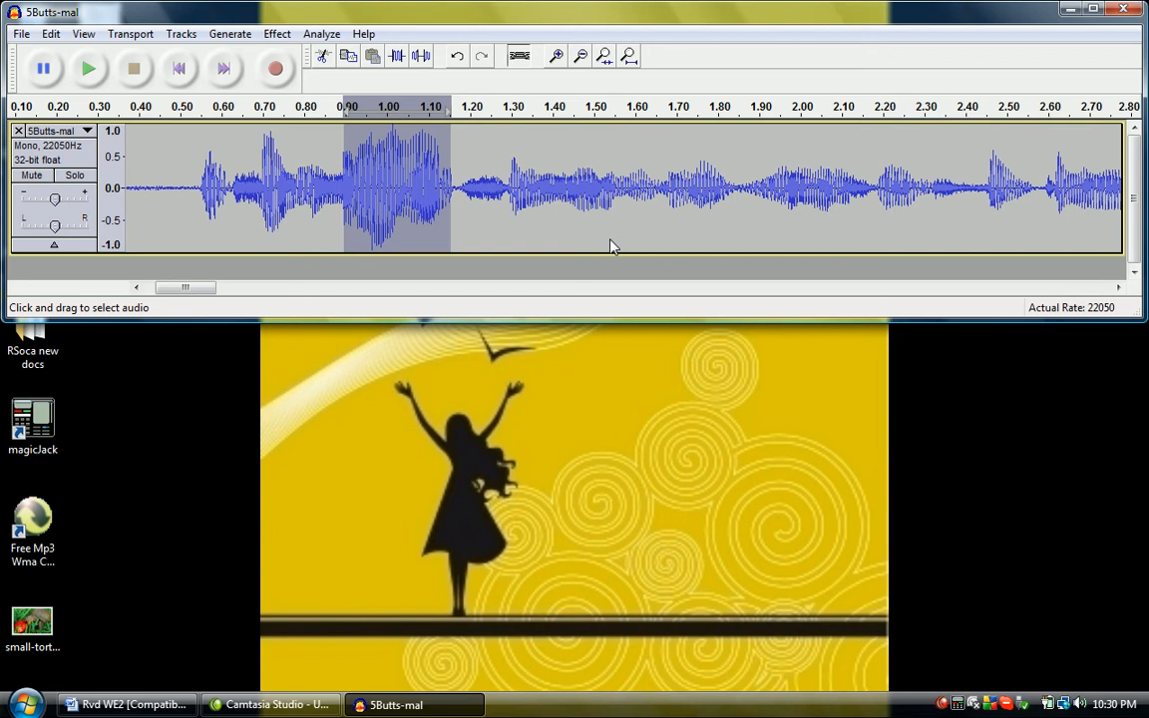
Undo the amplification and redo it
key("ctrl+z")
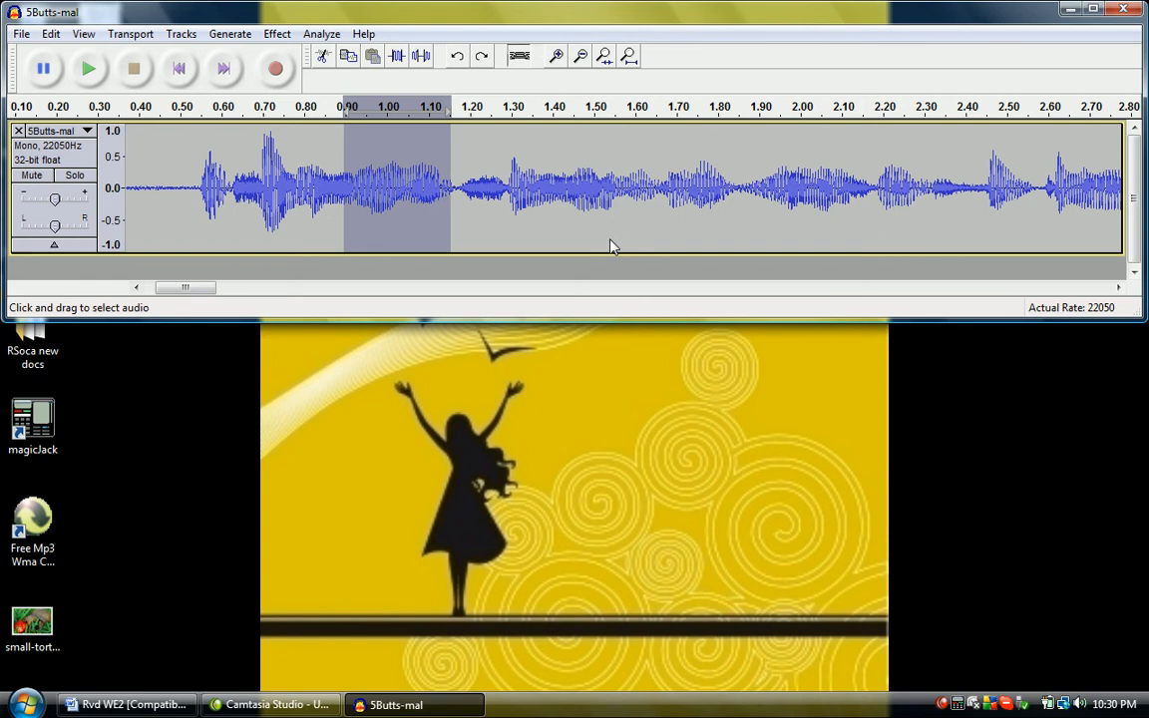
key("ctrl+y")
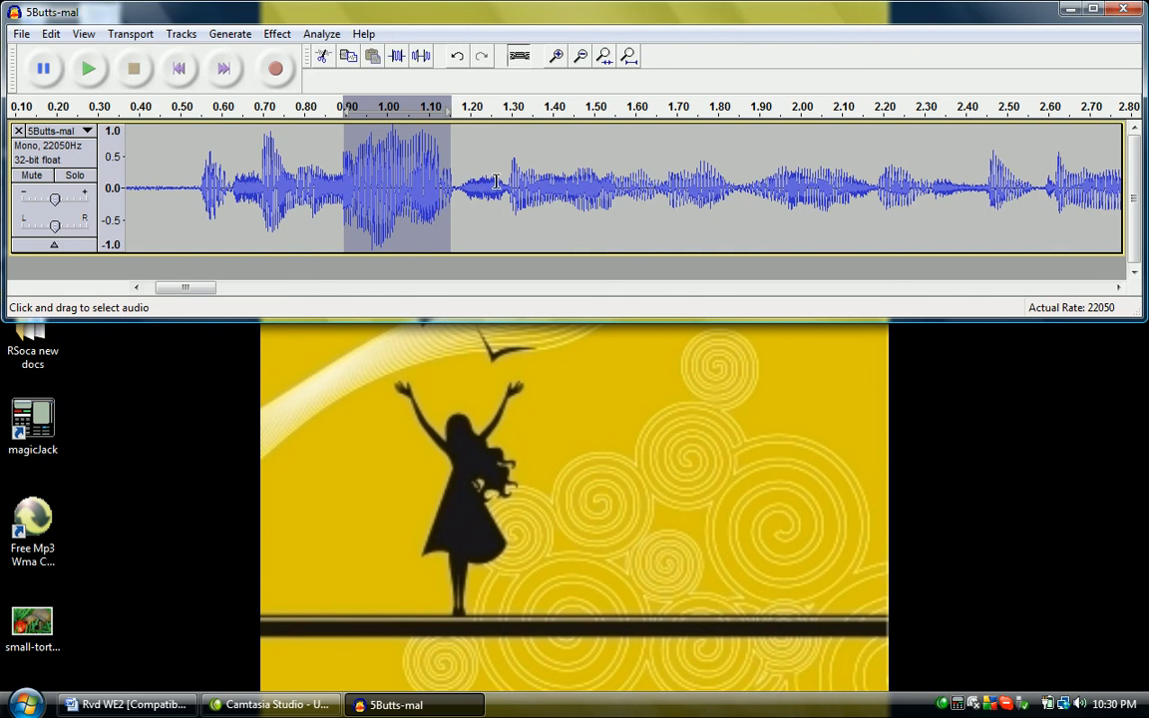
Select the audio from about 1.27 to 1.55 seconds, and replace that selection with the amplified section from about 0.86 to 1.14 seconds
left_click_drag(497, 183, 617, 217)
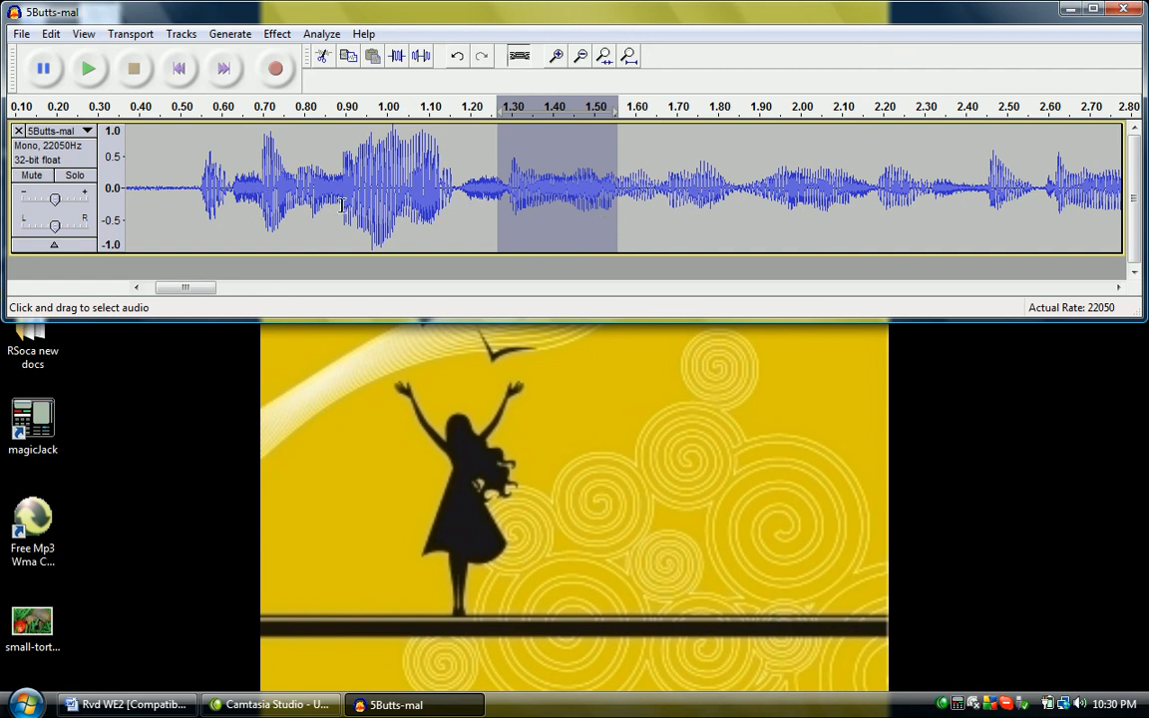
left_click_drag(330, 192, 447, 204)
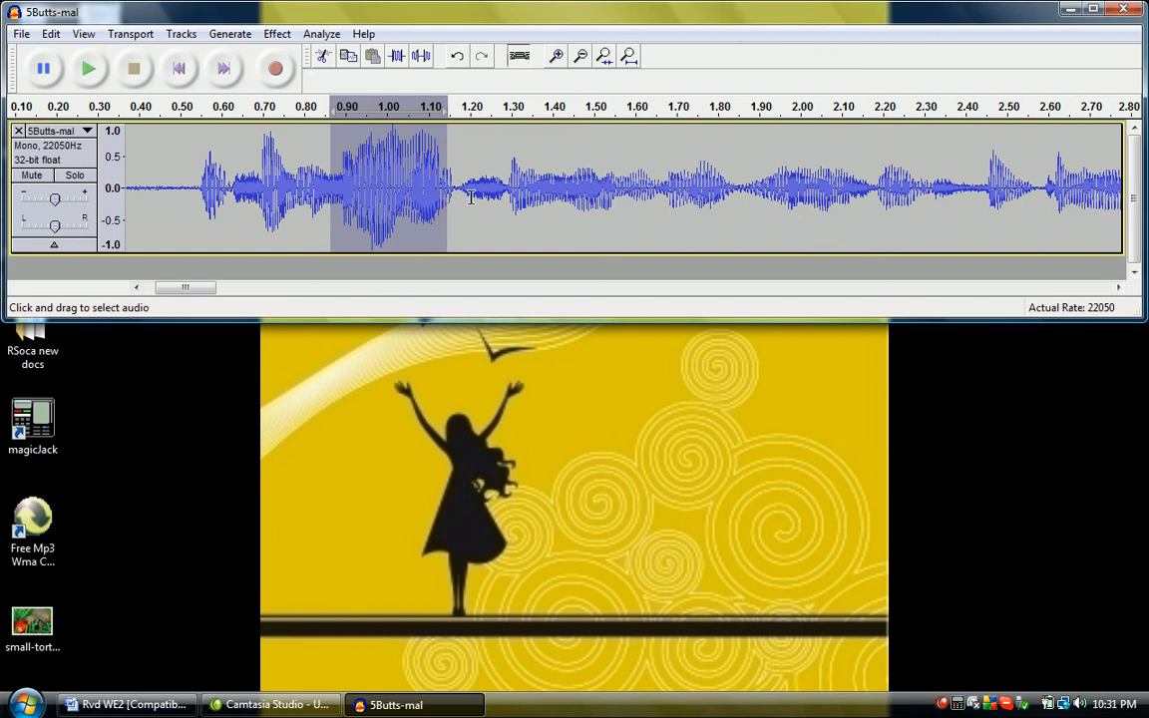